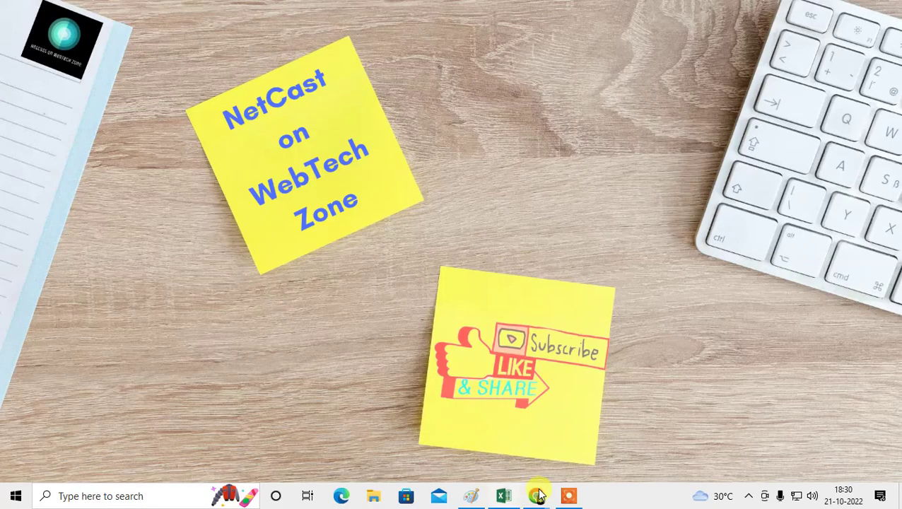
Bring the Chrome New Tab window to the front from its taskbar preview.
mouse_move(537, 498)
click(473, 447)
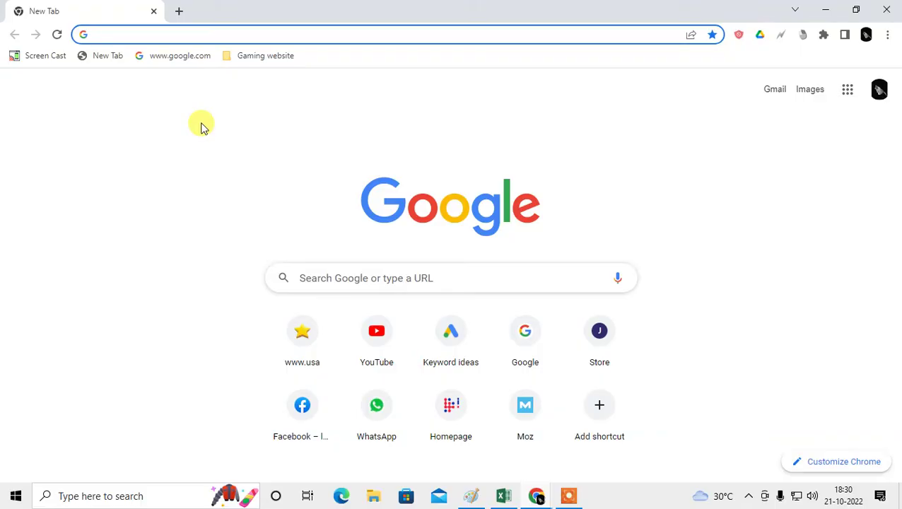
Go to Settings > Privacy and security > Site settings and bring the Permissions section into view.
click(890, 35)
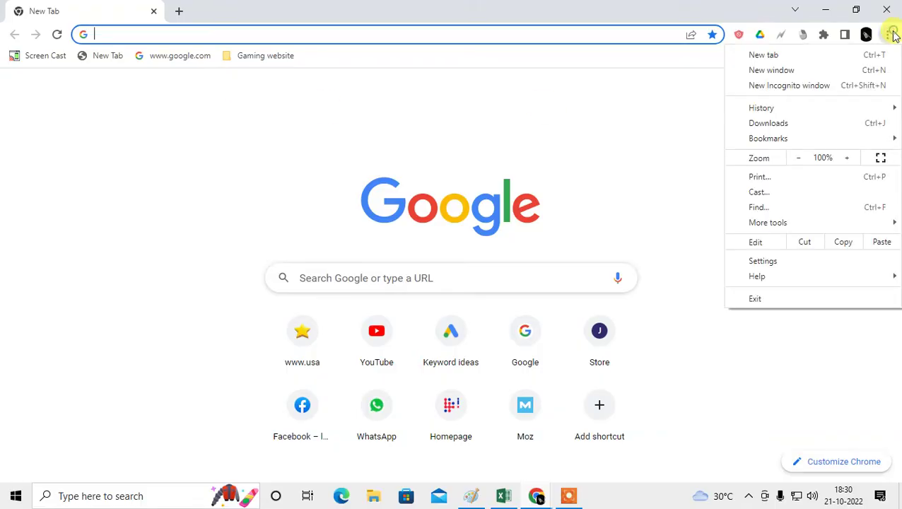
click(793, 259)
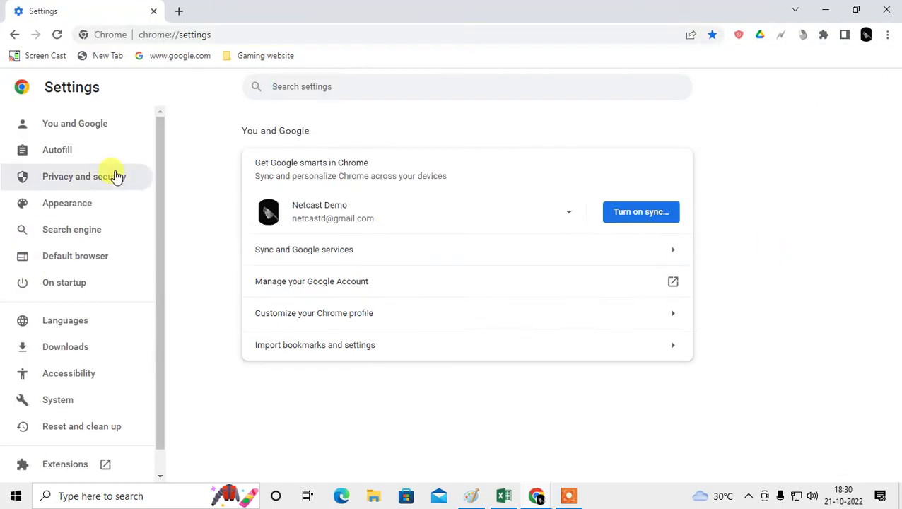
click(74, 186)
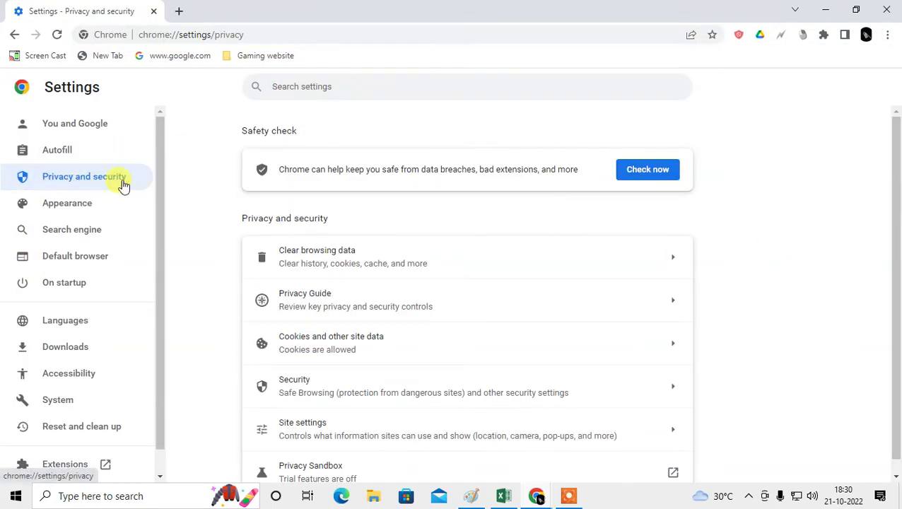
scroll(537, 305, down, 1)
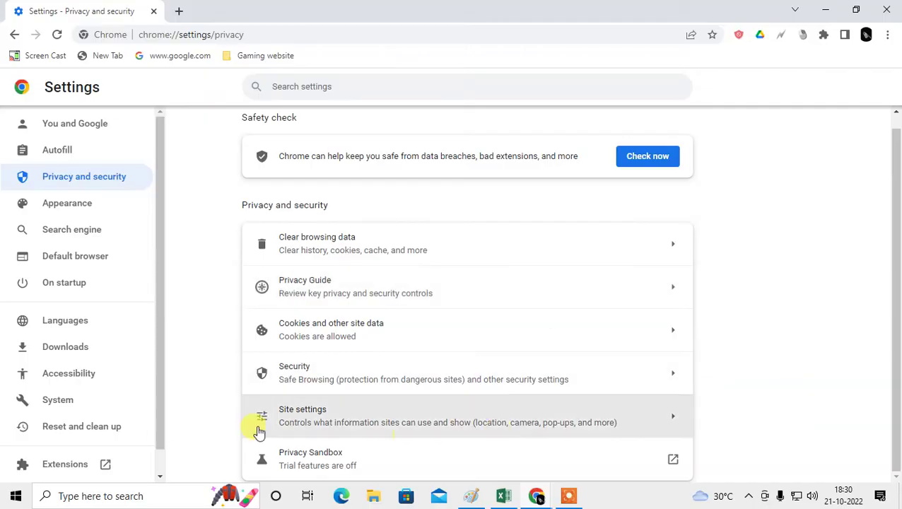
click(341, 422)
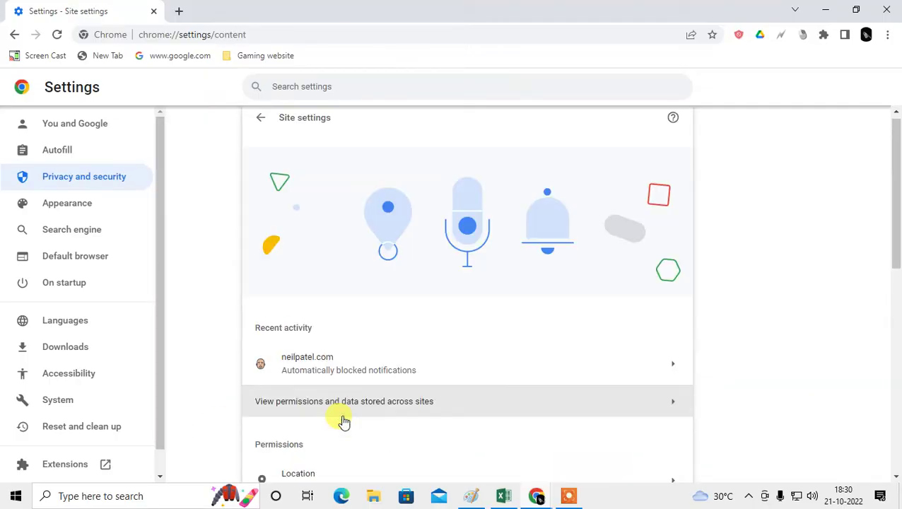
scroll(465, 339, down, 1)
scroll(465, 339, down, 4)
scroll(460, 336, up, 1)
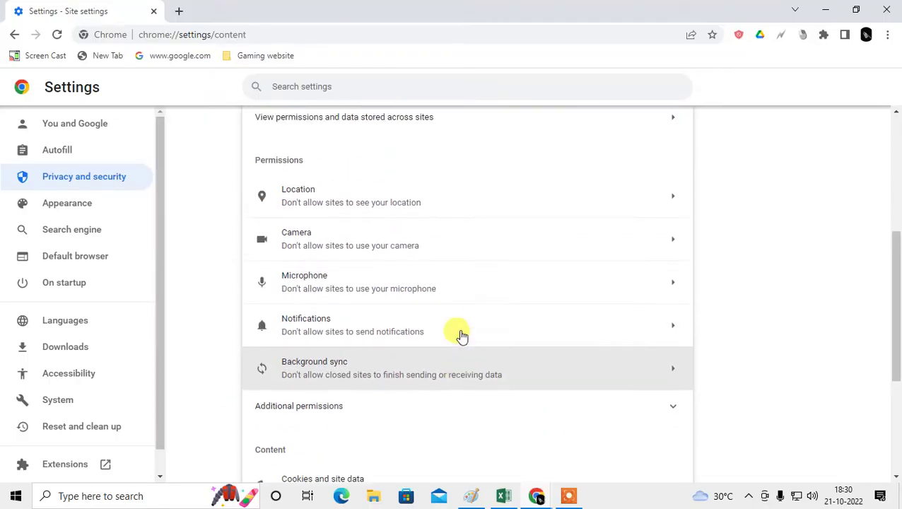
drag(253, 181, 319, 181)
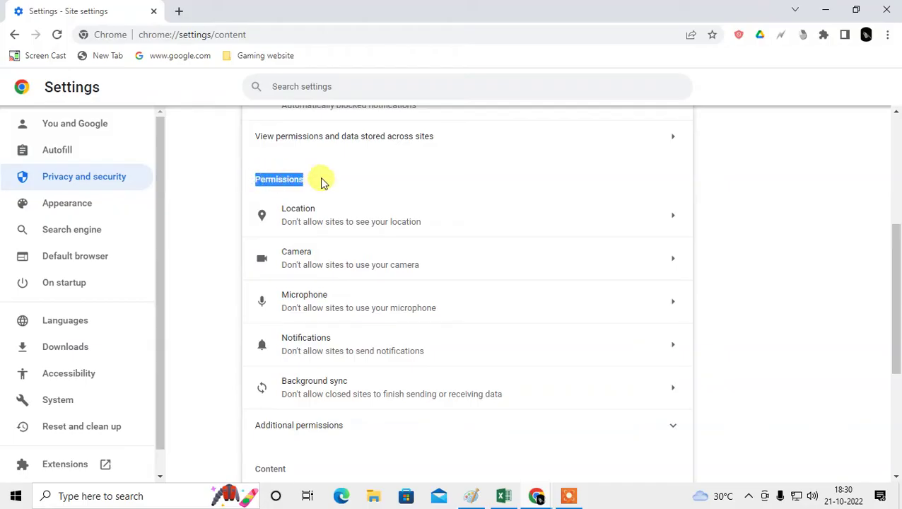
Open Location permissions and set the default to 'Sites can ask for your location'.
click(363, 225)
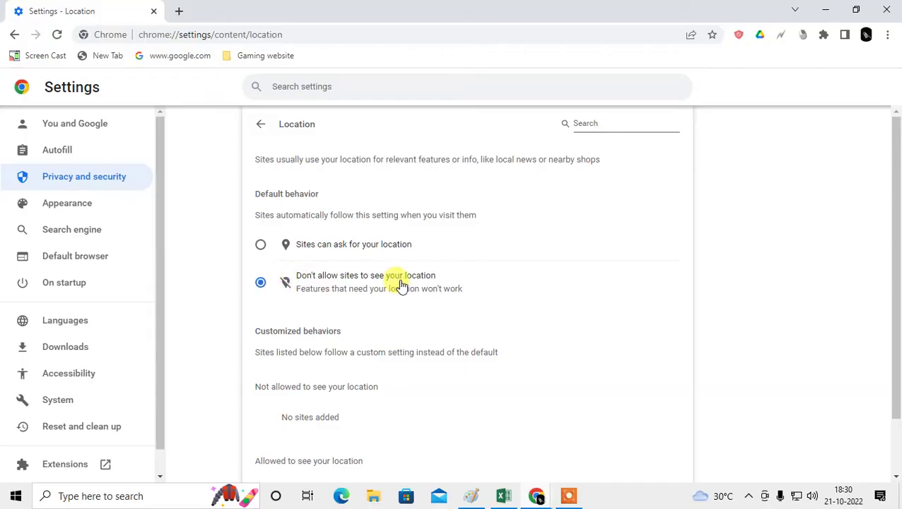
click(275, 248)
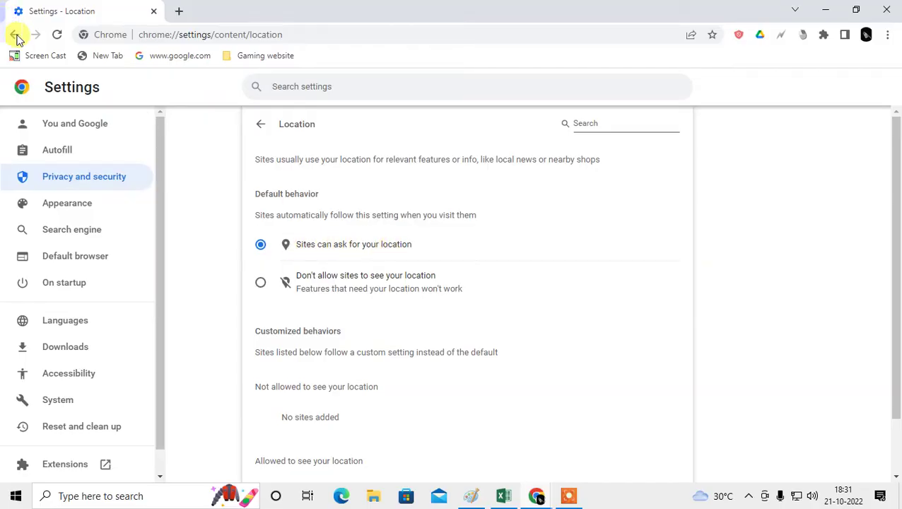
Change the Location default behavior to 'Don't allow sites to see your location'.
scroll(342, 303, down, 1)
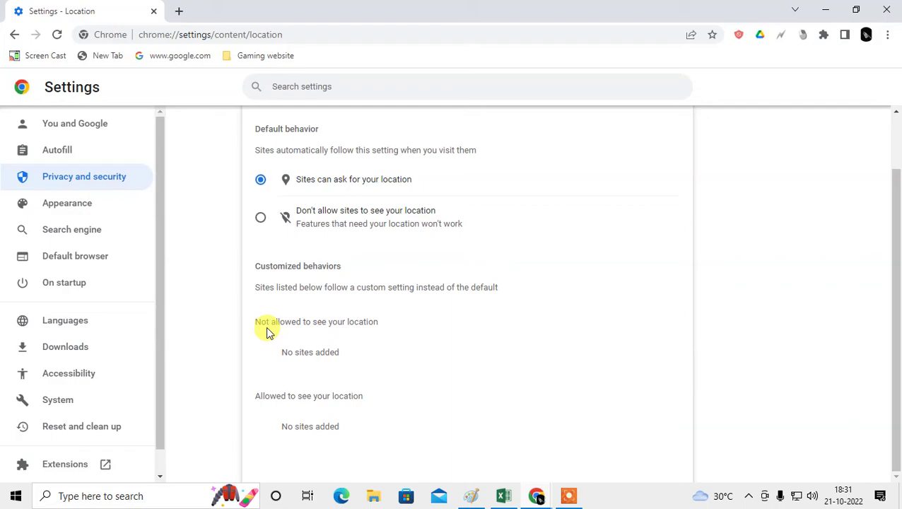
drag(257, 274, 363, 271)
click(261, 220)
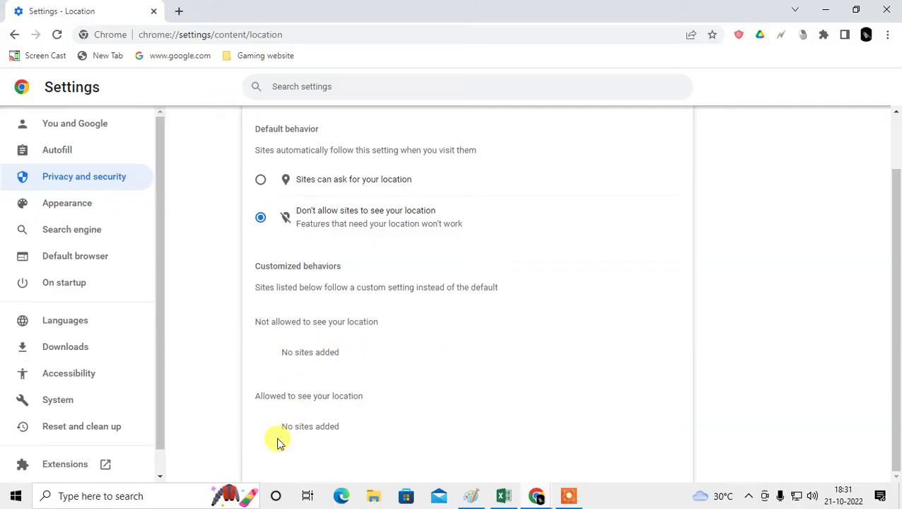
Review the Customized behaviors section, confirming both the allowed and not-allowed site lists are empty.
drag(277, 427, 383, 431)
click(343, 348)
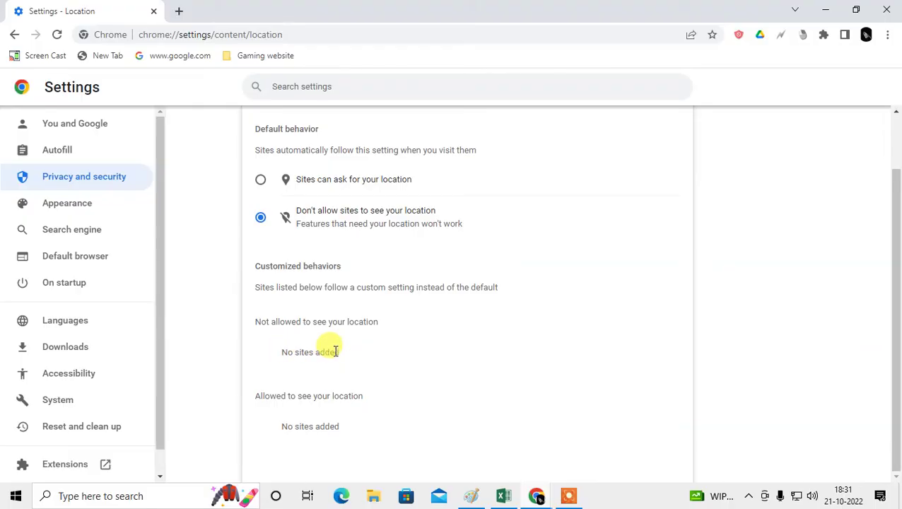
drag(282, 351, 327, 348)
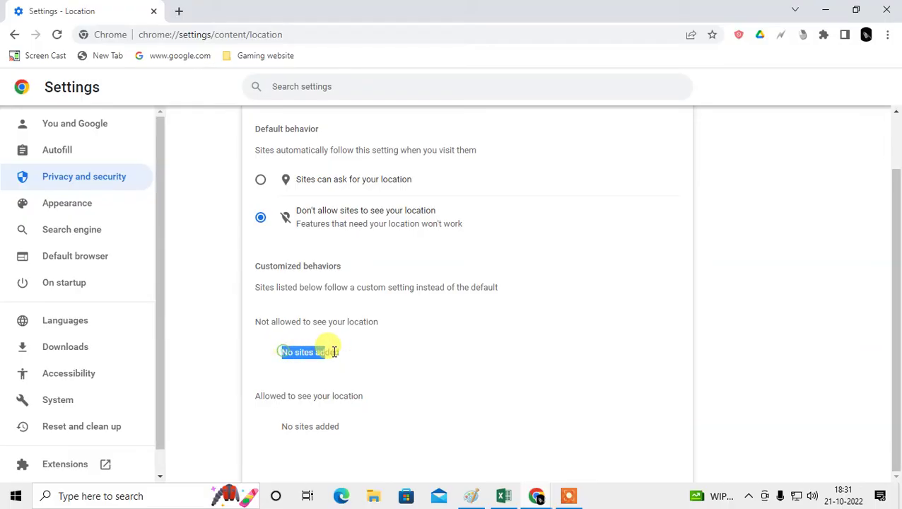
click(283, 348)
drag(258, 323, 393, 333)
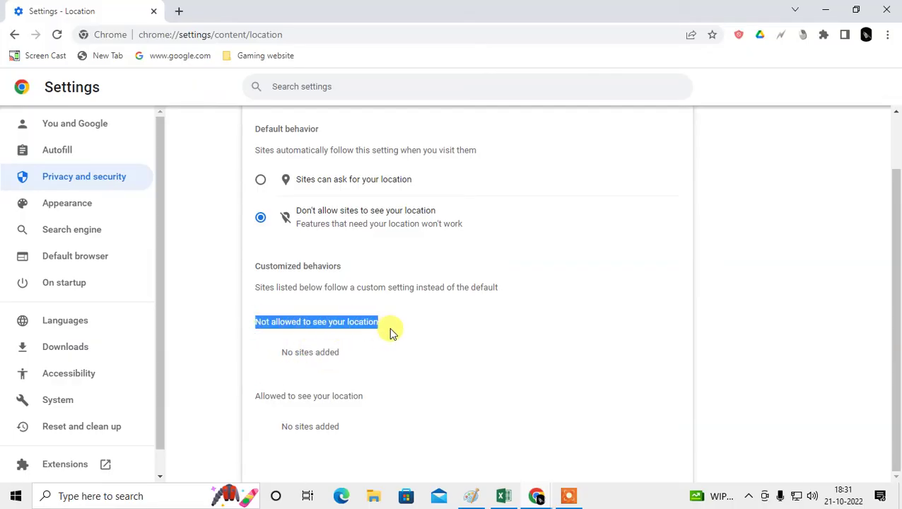
drag(260, 396, 376, 401)
click(333, 425)
drag(283, 429, 300, 427)
drag(260, 266, 347, 272)
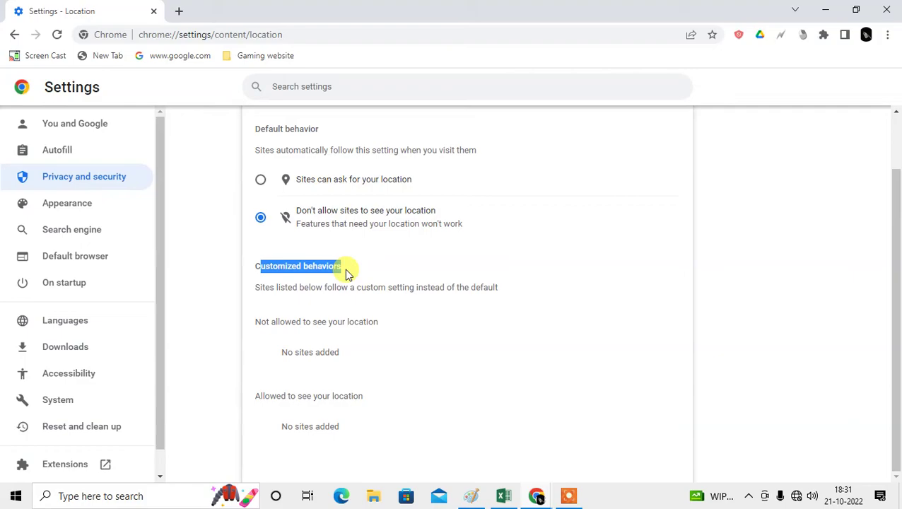
click(356, 331)
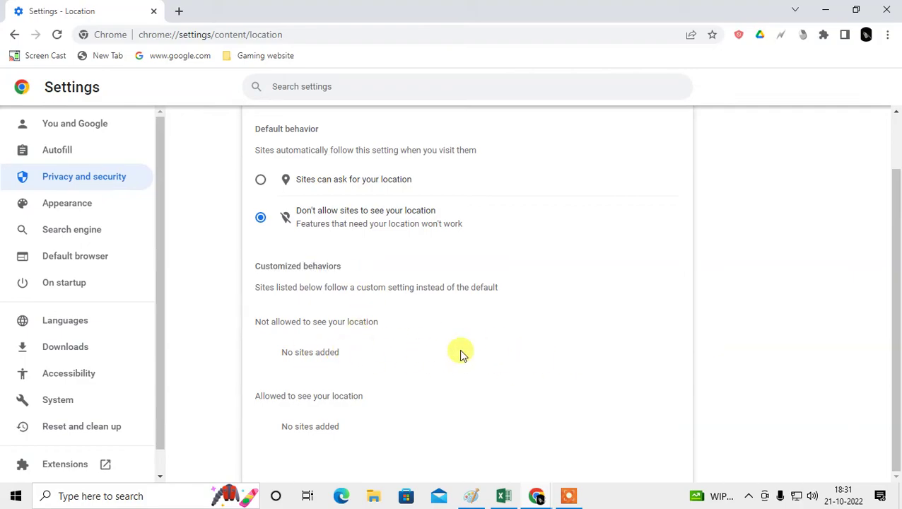
drag(269, 267, 302, 270)
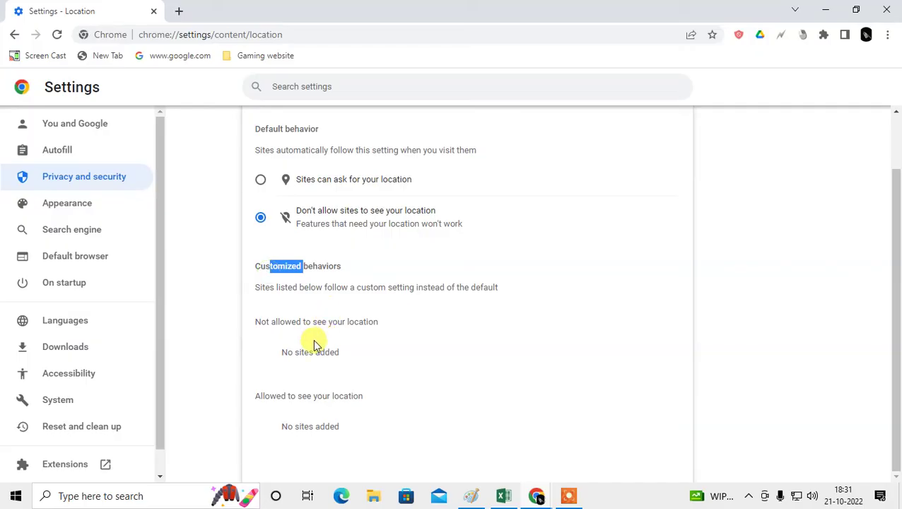
click(329, 321)
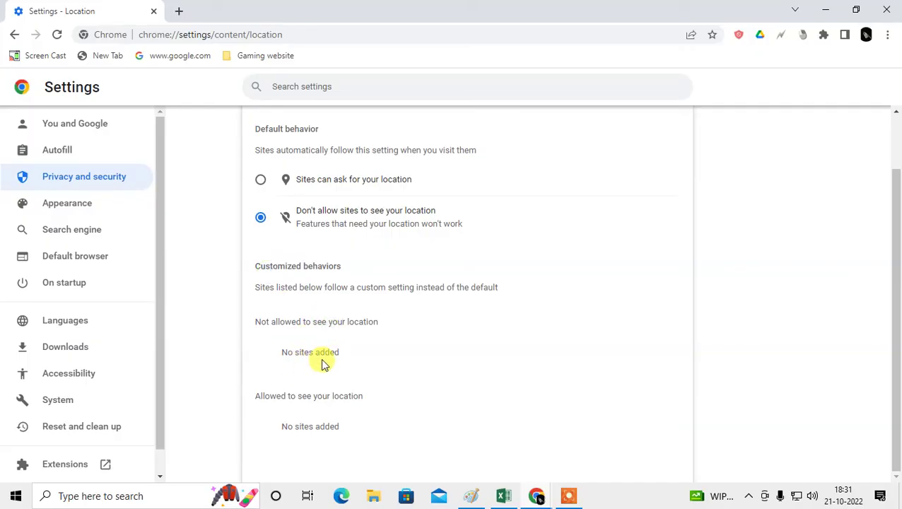
In a new tab, load google.com and then facebook.com from the address bar.
click(179, 11)
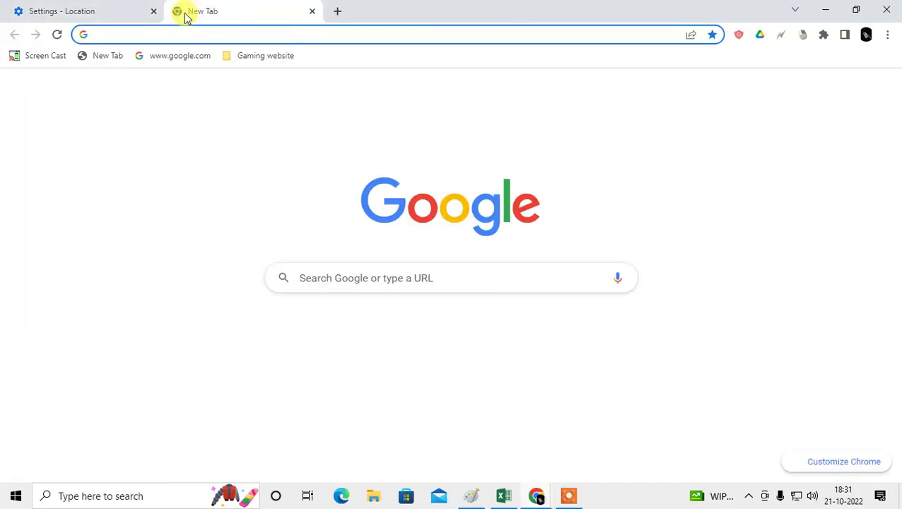
text(chrome)
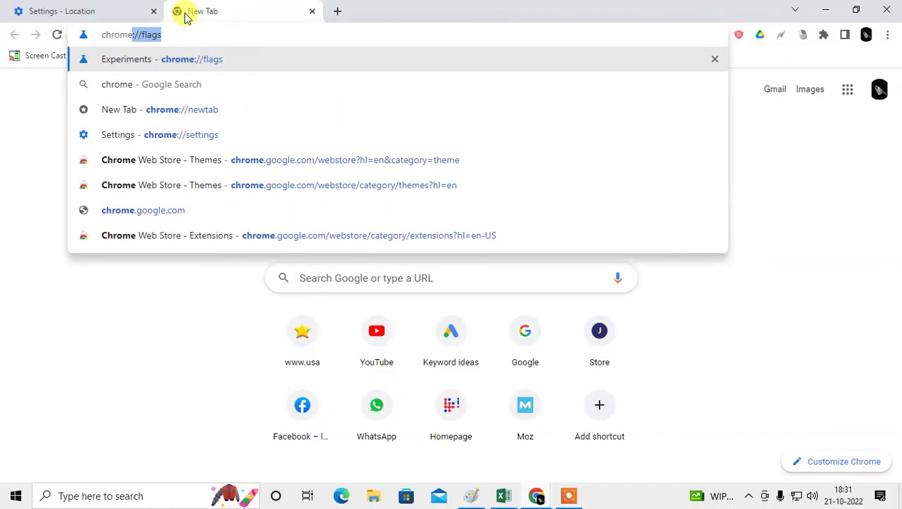
key(BackSpace)
key(BackSpace)
key(BackSpace)
key(BackSpace)
key(BackSpace)
key(BackSpace)
key(BackSpace)
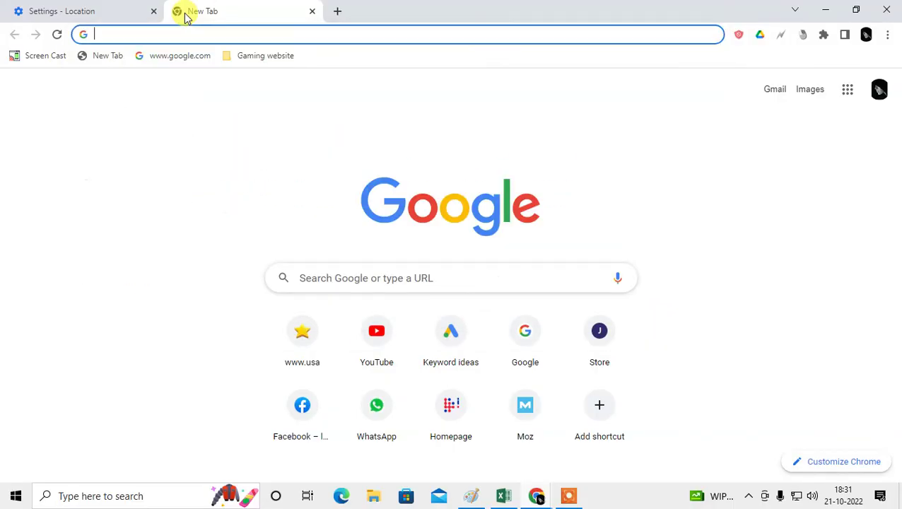
text(goo)
key(Return)
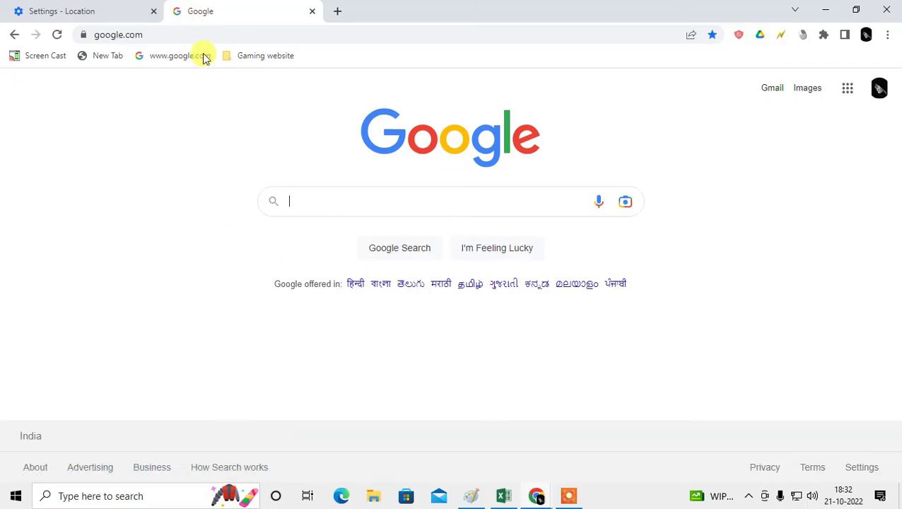
click(191, 34)
text(fa)
key(Return)
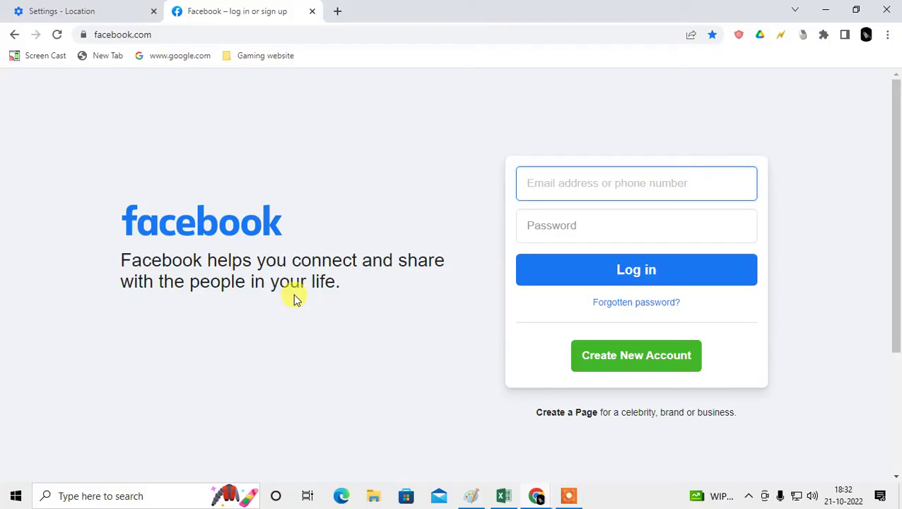
Turn on Location for facebook.com from the lock icon, then check the Location settings tab.
click(82, 37)
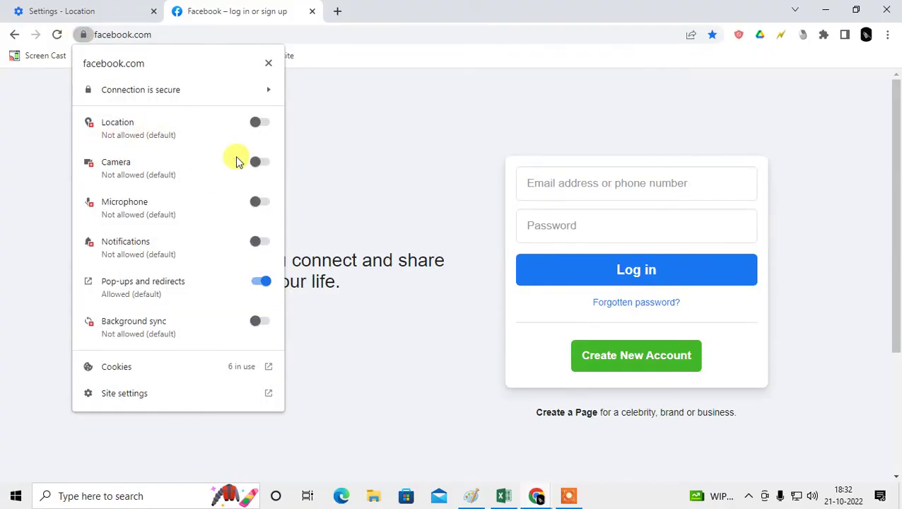
click(260, 124)
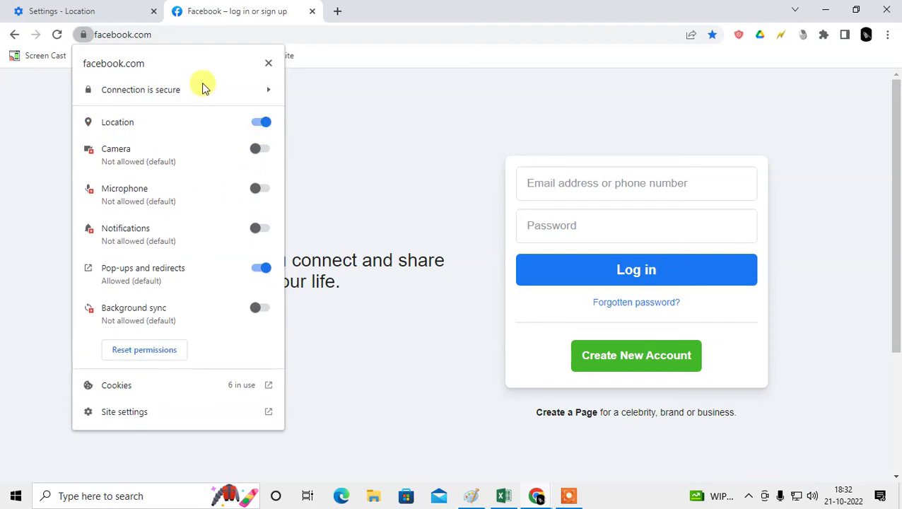
click(105, 9)
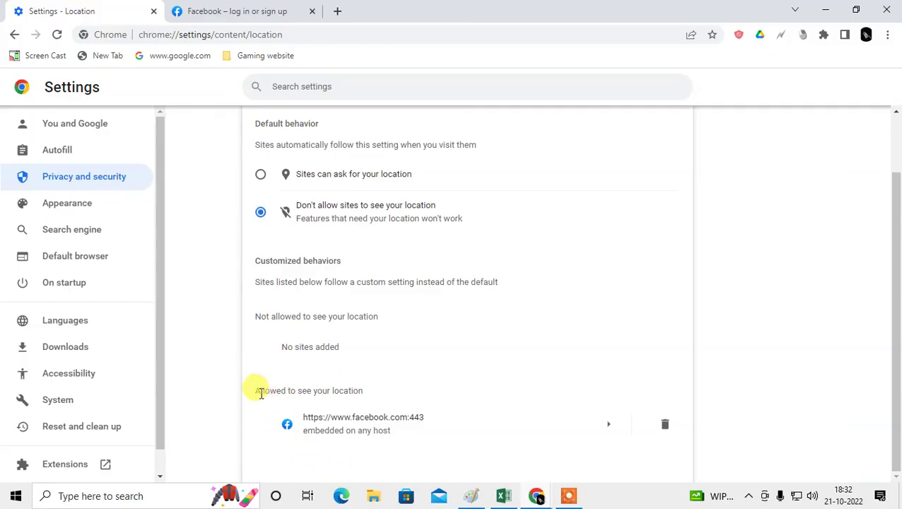
Note facebook.com under 'Allowed to see your location', then return to the Facebook tab.
drag(255, 391, 391, 398)
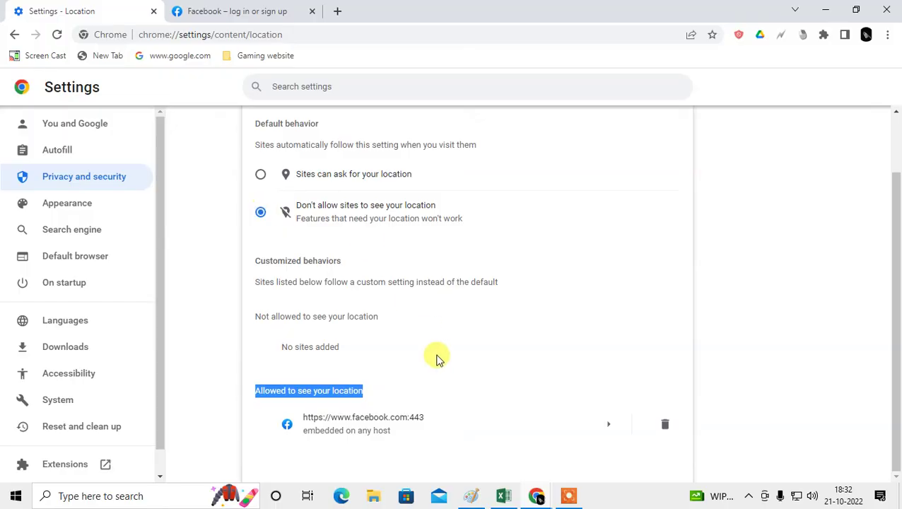
click(209, 11)
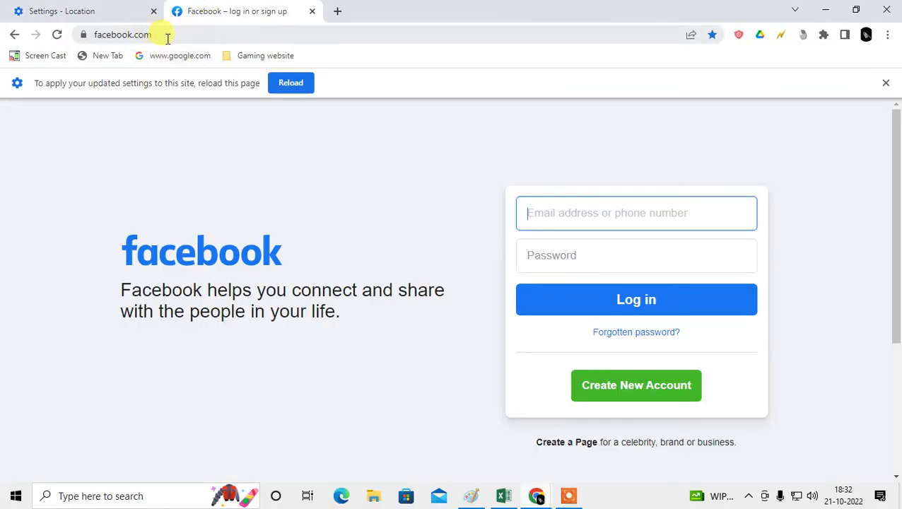
Turn off Location for facebook.com via the lock icon and recheck the Location settings tab.
click(285, 128)
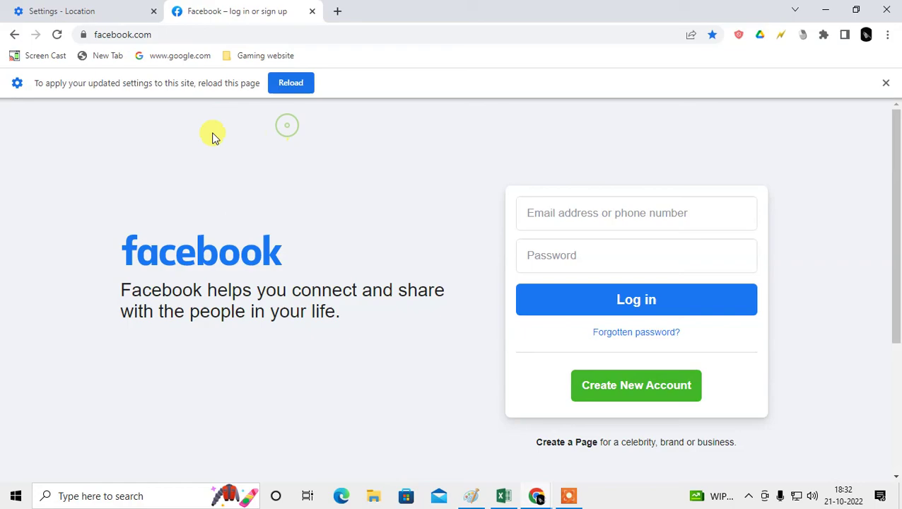
click(83, 34)
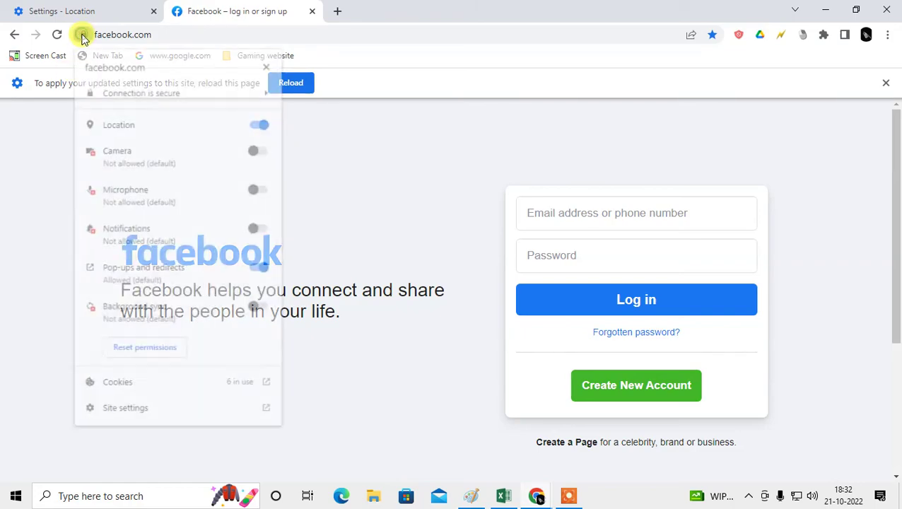
click(478, 203)
click(83, 37)
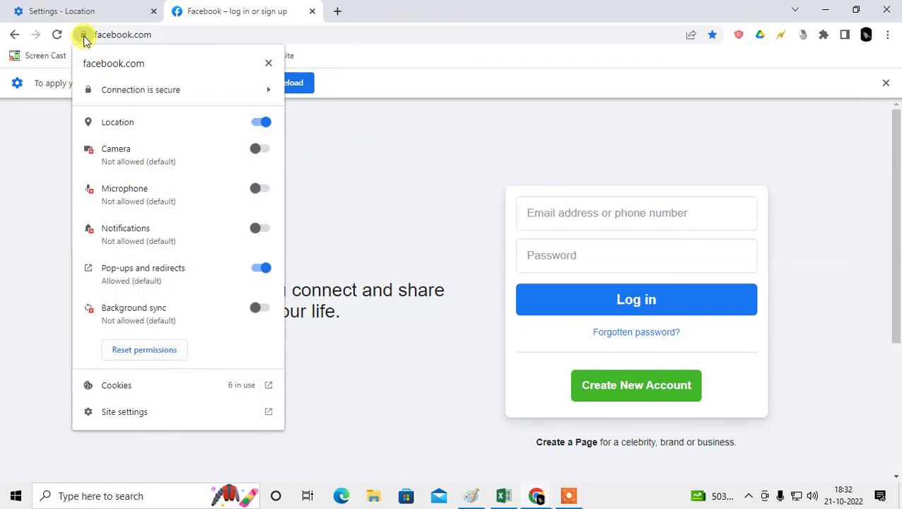
click(261, 123)
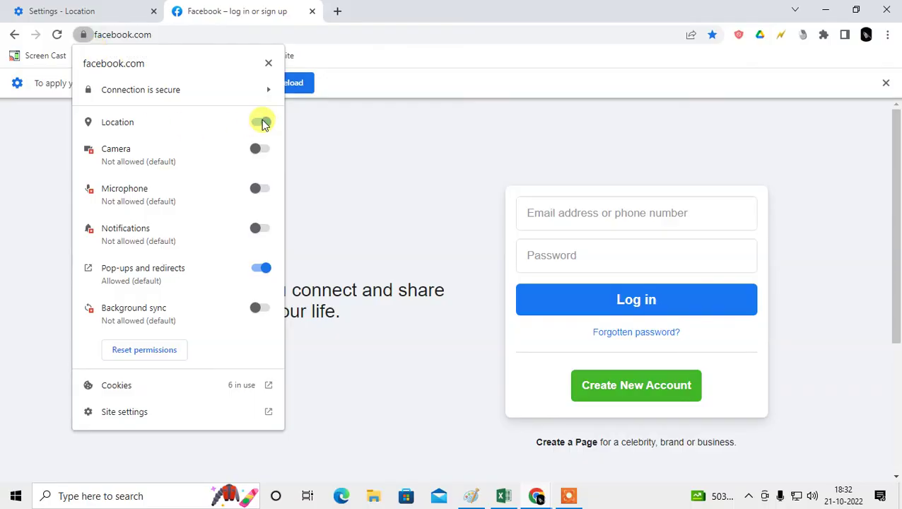
click(83, 8)
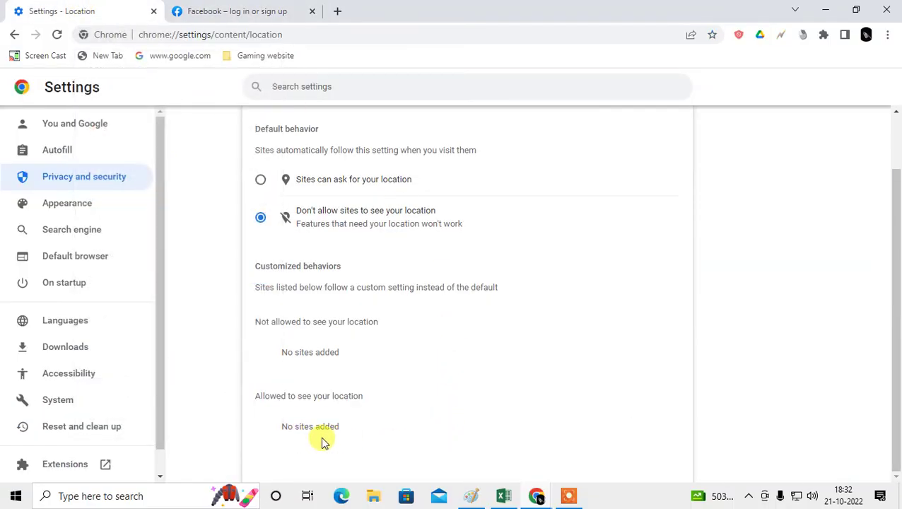
Dismiss Facebook's reload notice, close the Facebook tab, and recheck the empty Location exception lists.
click(233, 5)
scroll(262, 241, down, 3)
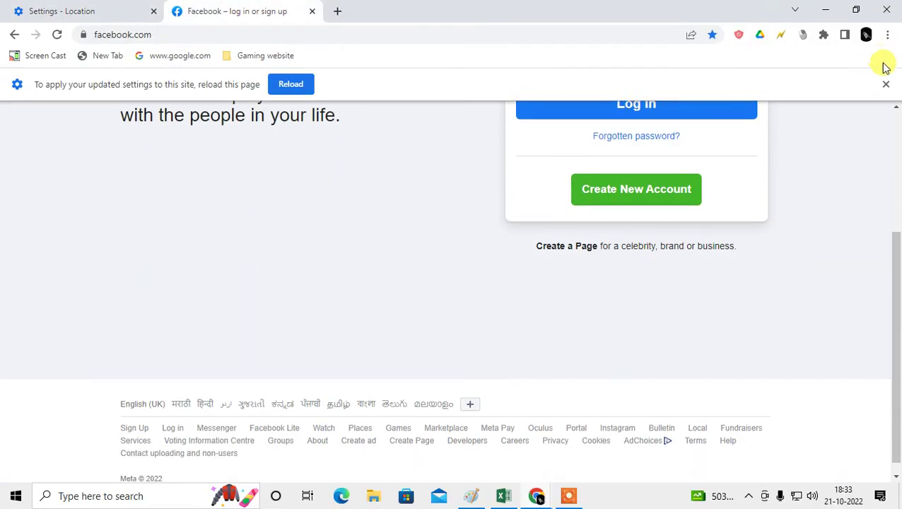
click(887, 85)
click(312, 10)
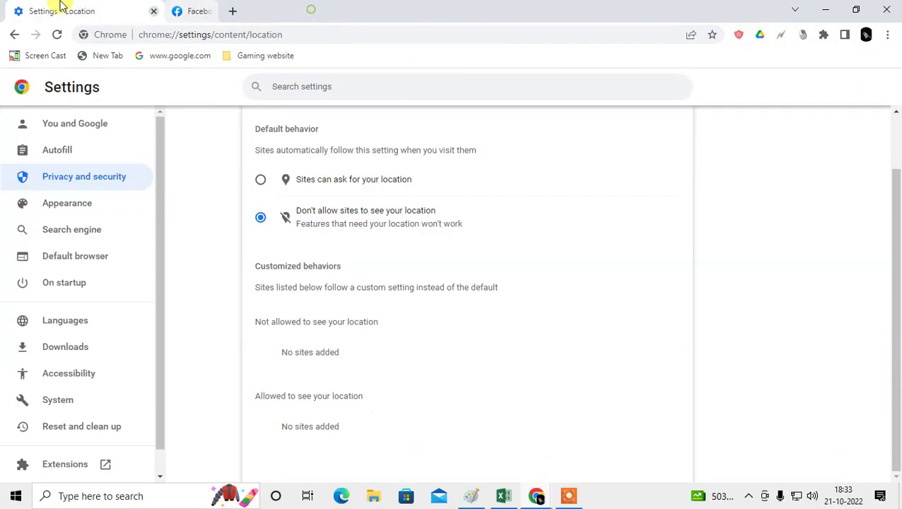
scroll(363, 311, up, 1)
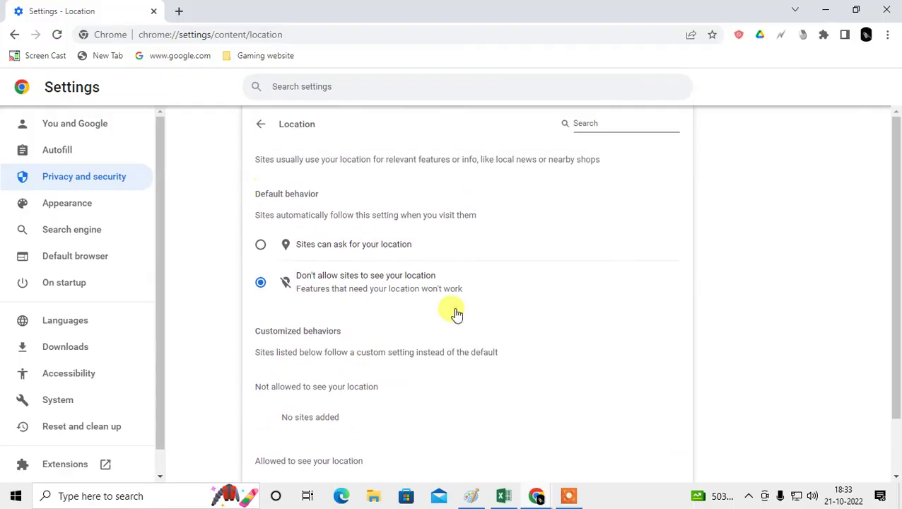
scroll(456, 314, down, 1)
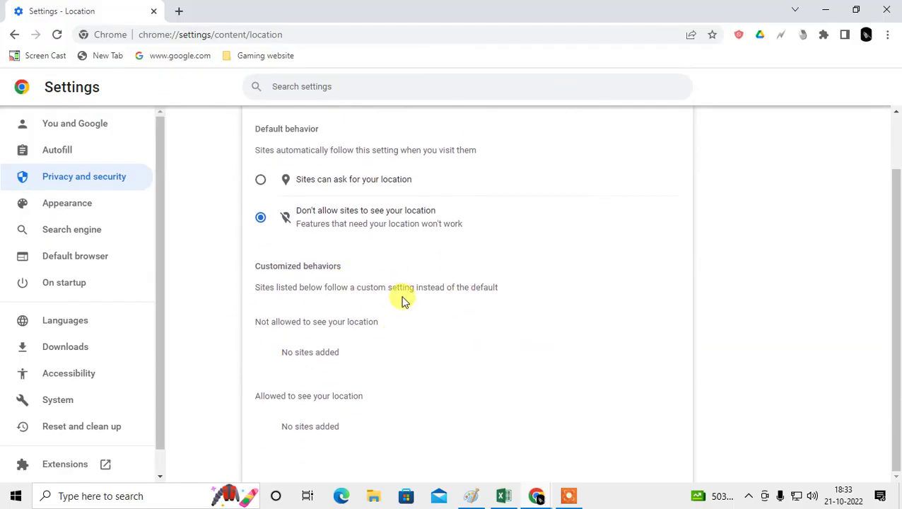